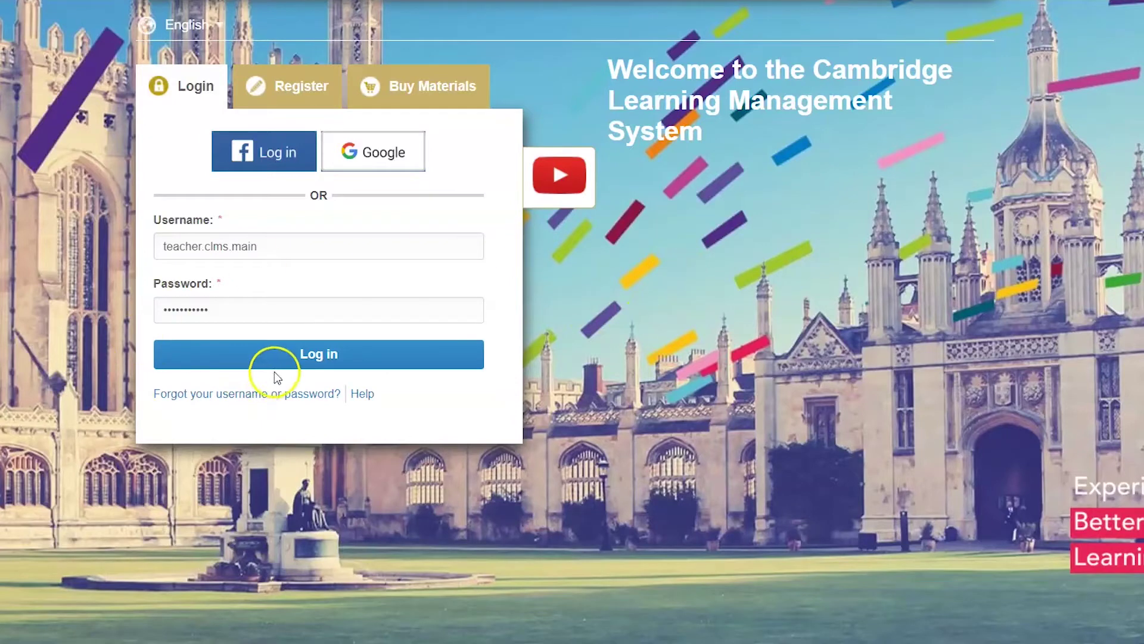
- Sign in, open the Testing class roster of 2 students, and start adding multiple students
{"action": "left_click", "coordinate": [284, 357]}
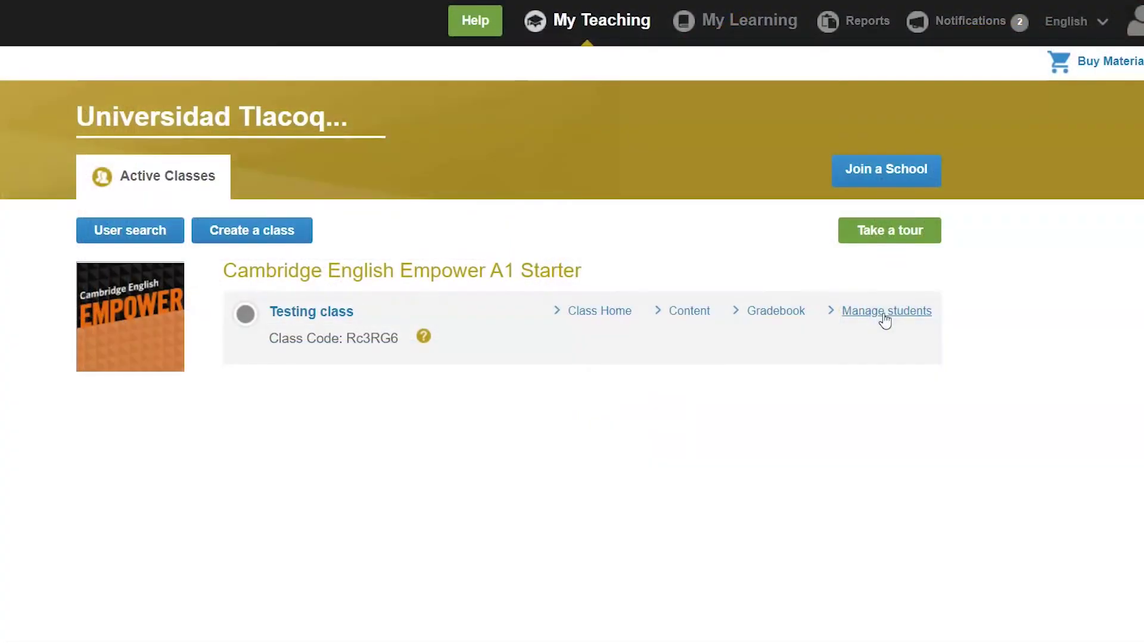
{"action": "left_click", "coordinate": [877, 313]}
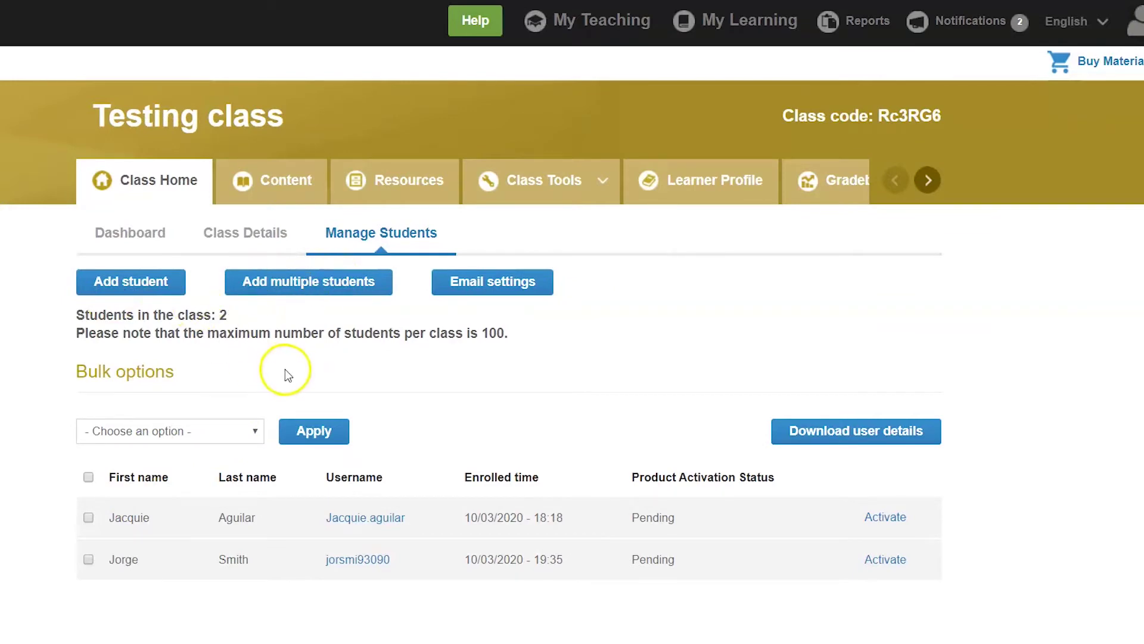
{"action": "left_click", "coordinate": [314, 284]}
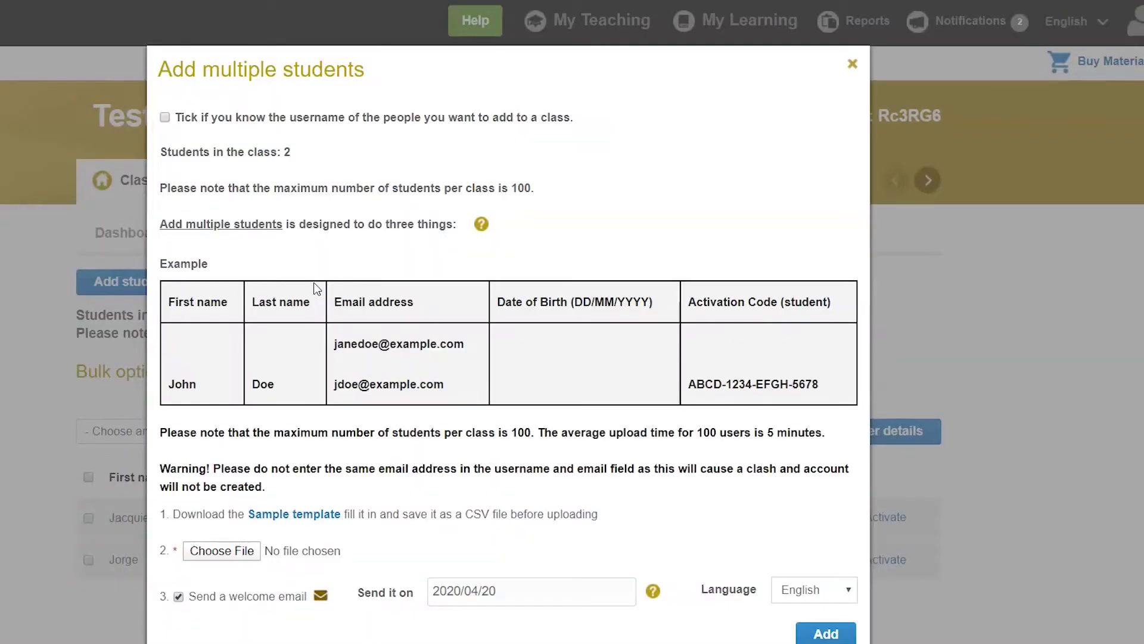
- Set bulk adding to known usernames and download the username sample template
{"action": "left_click", "coordinate": [165, 117]}
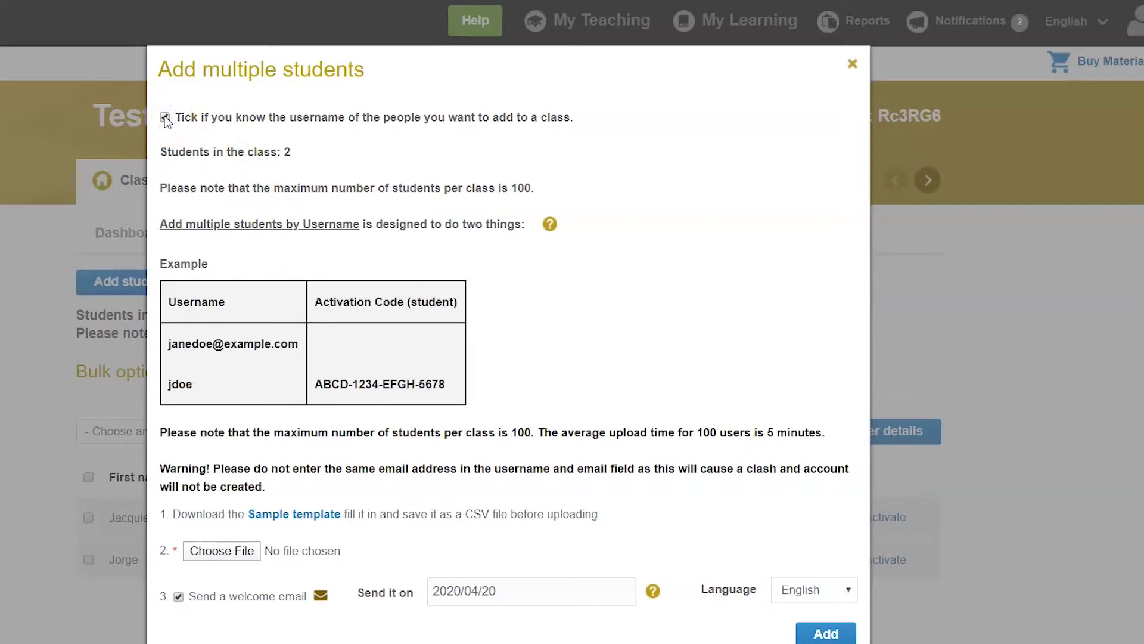
{"action": "left_click", "coordinate": [298, 516]}
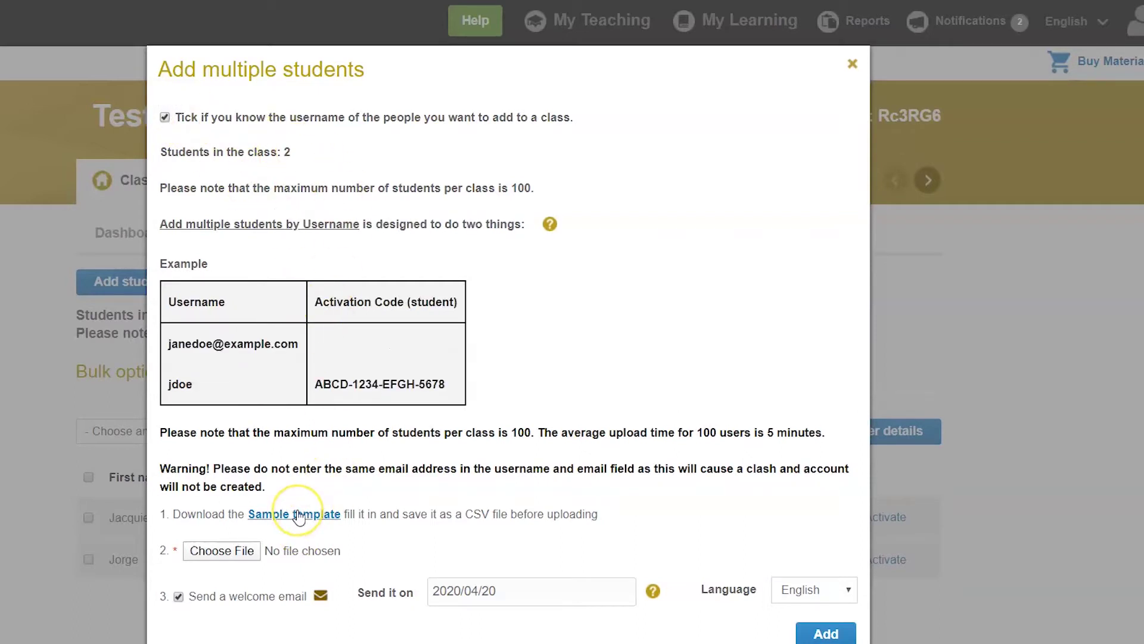
{"action": "left_click", "coordinate": [300, 519]}
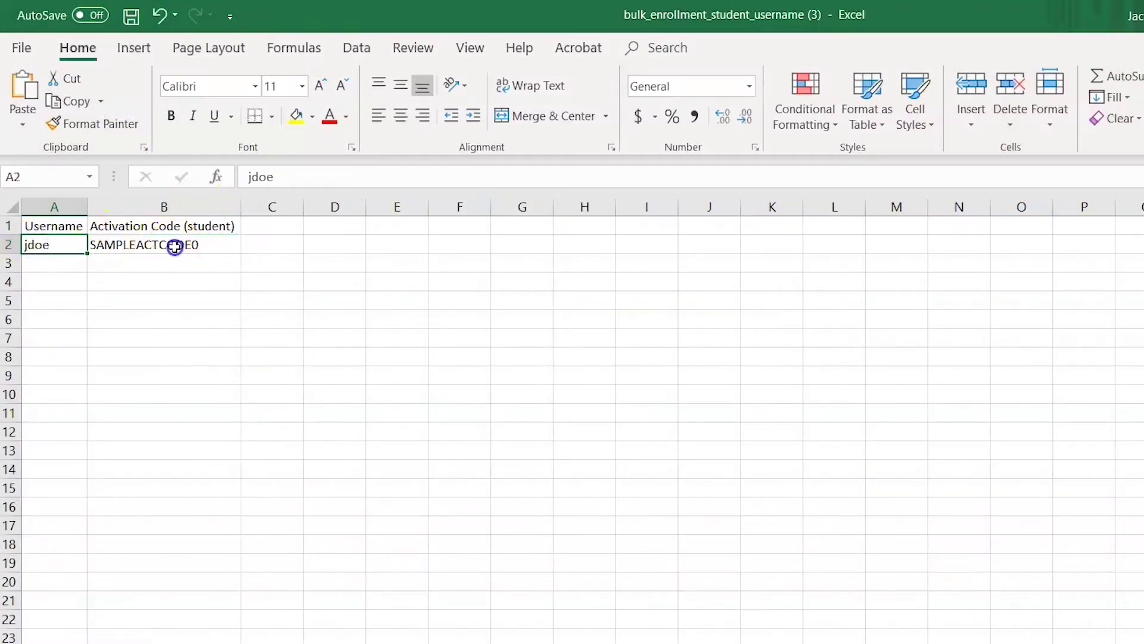
- Select the example activation code in B2 and save the username template as CSV
{"action": "left_click", "coordinate": [178, 248]}
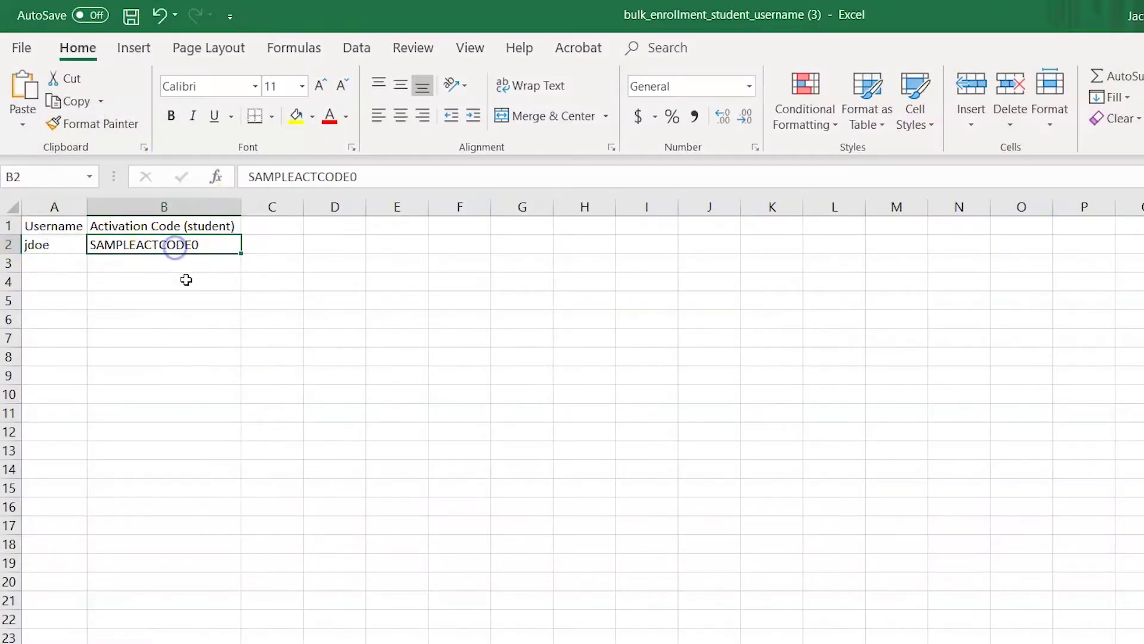
{"action": "left_click", "coordinate": [20, 47]}
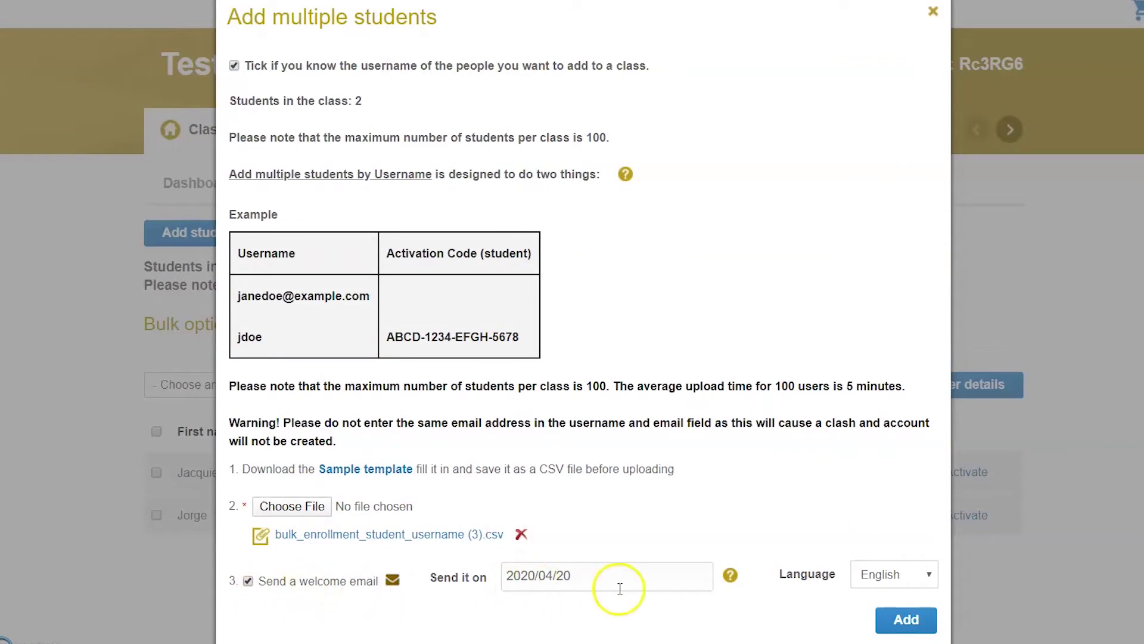
- Upload bulk_enrollment_student_username (3).csv without a welcome email, bringing the Testing class to 8 students
{"action": "left_click", "coordinate": [249, 581]}
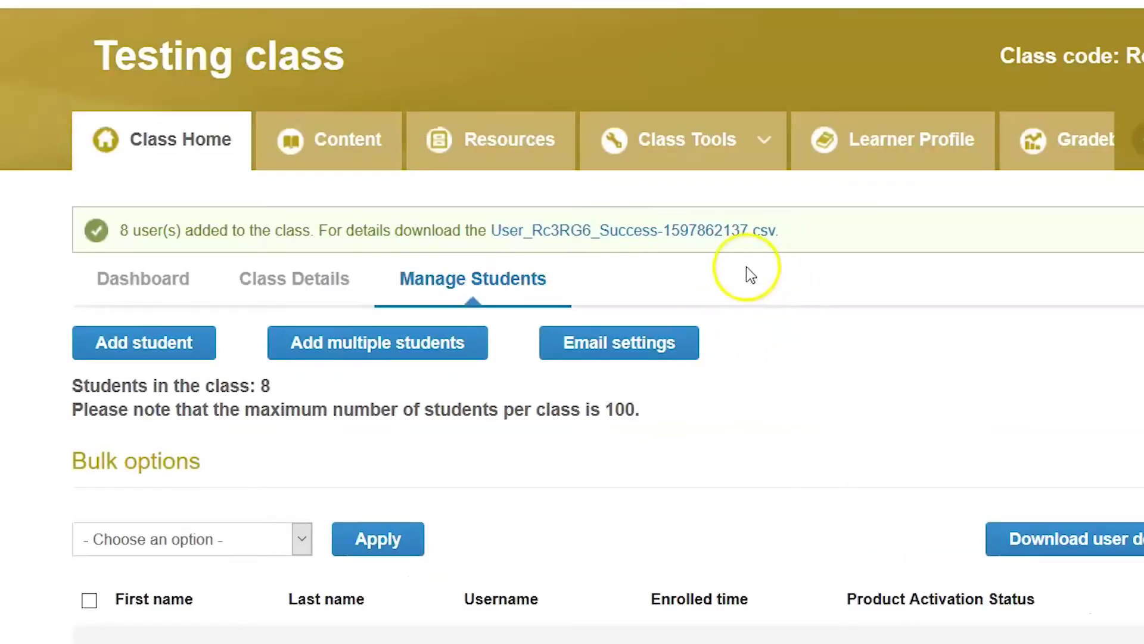
{"action": "left_click", "coordinate": [666, 230]}
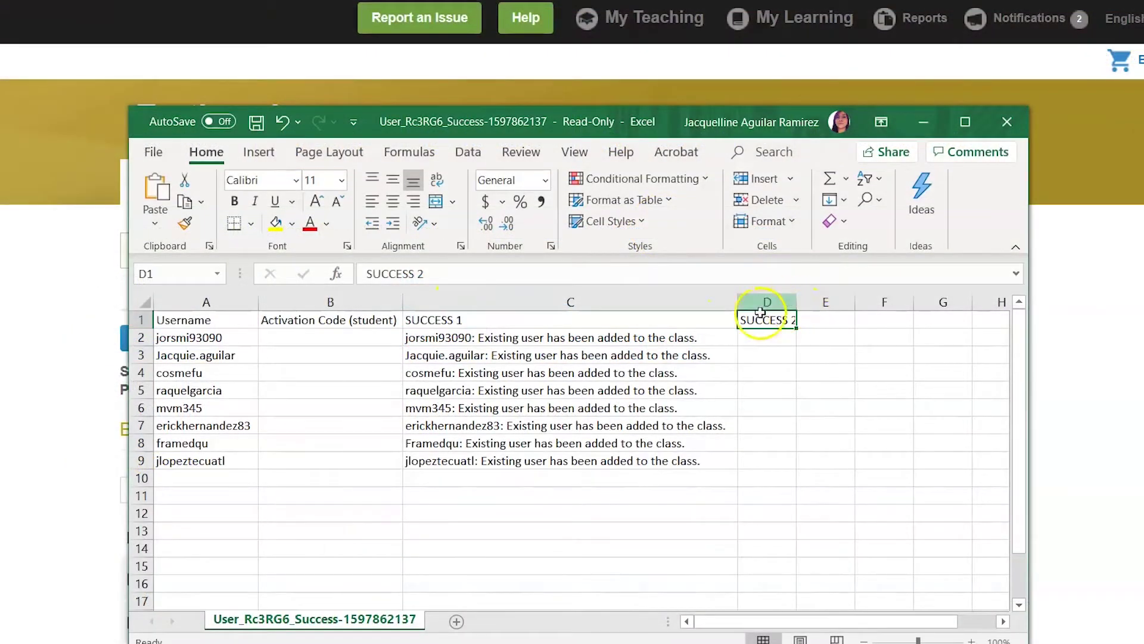
- Read the first three users' 'Existing user has been added to the class.' messages
{"action": "left_click", "coordinate": [465, 337]}
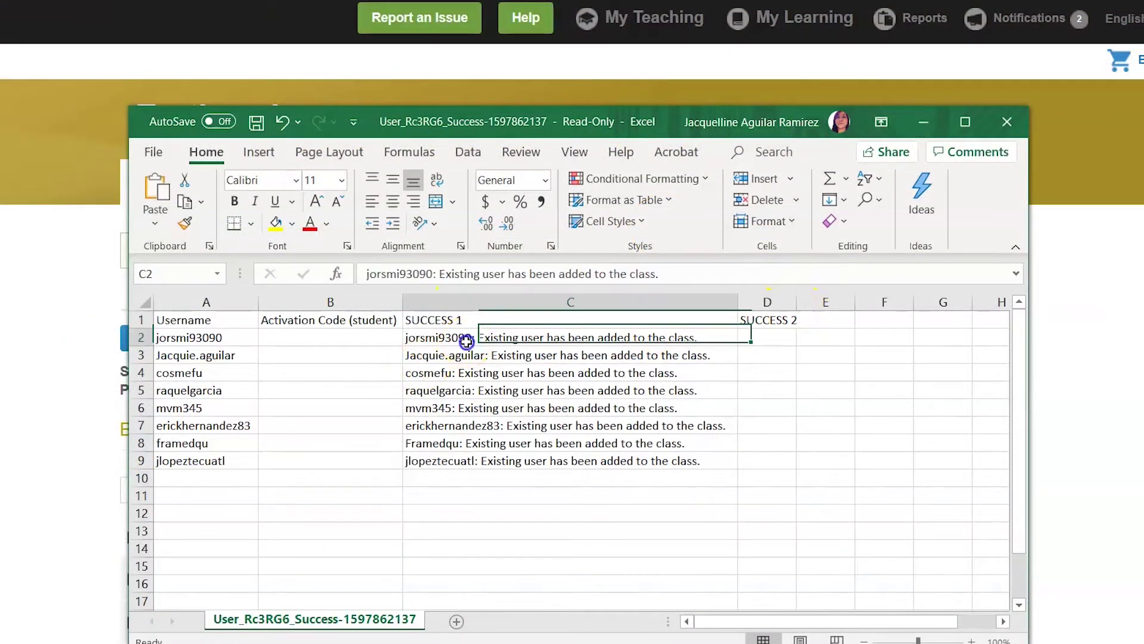
{"action": "left_click", "coordinate": [626, 358]}
{"action": "left_click", "coordinate": [598, 375]}
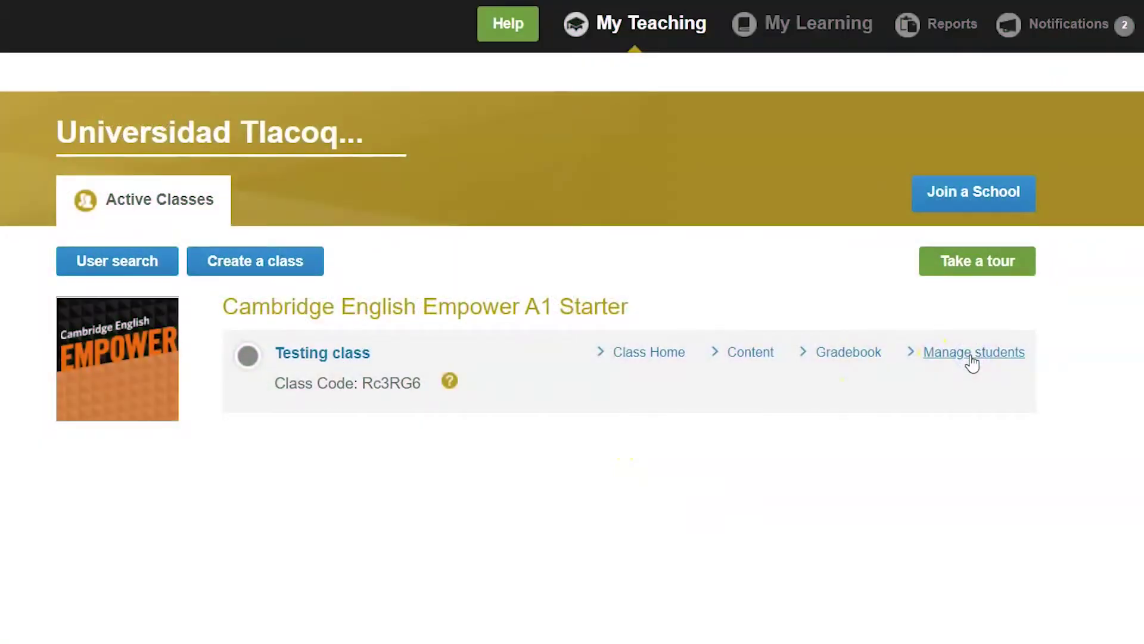
- From the Testing roster, download the new-student template with name, email and birth date columns
{"action": "left_click", "coordinate": [962, 364]}
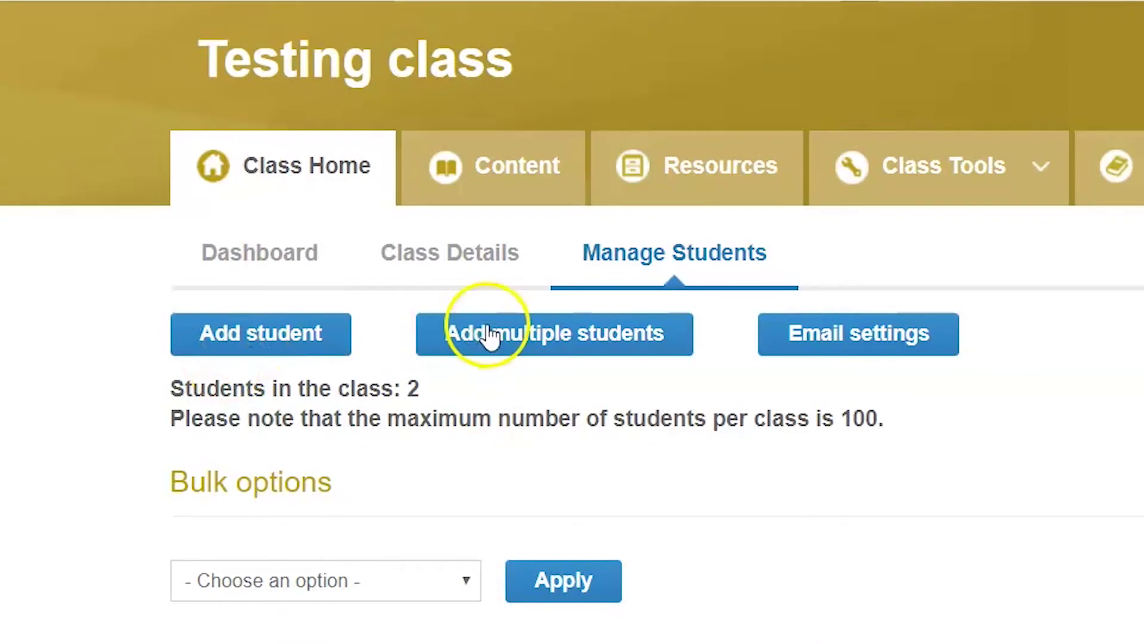
{"action": "left_click", "coordinate": [590, 338]}
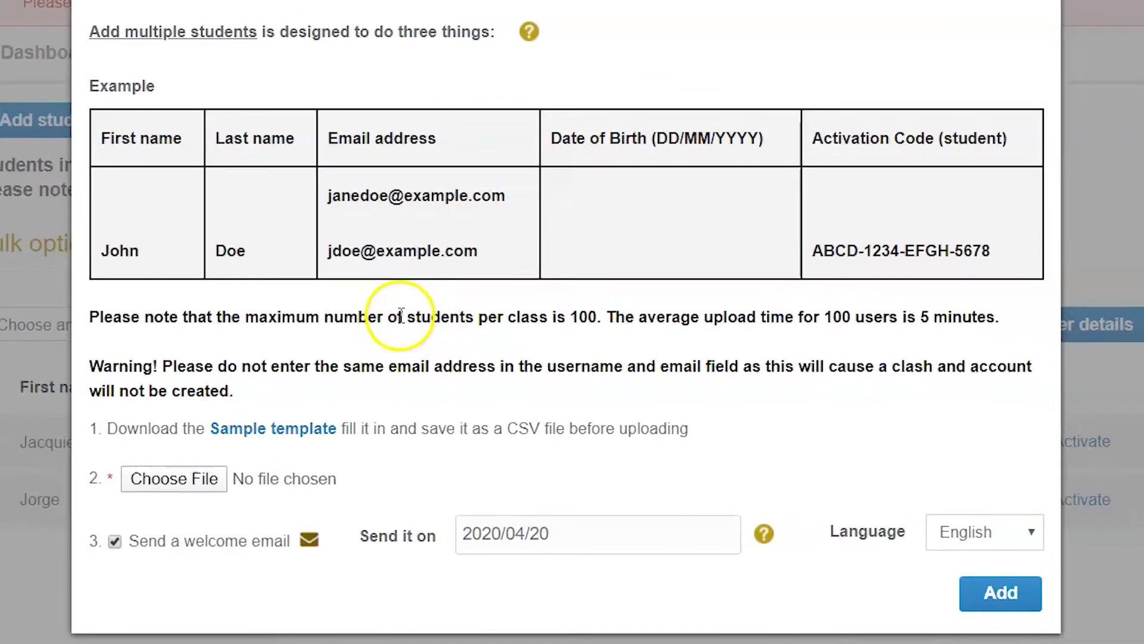
{"action": "left_click", "coordinate": [260, 434]}
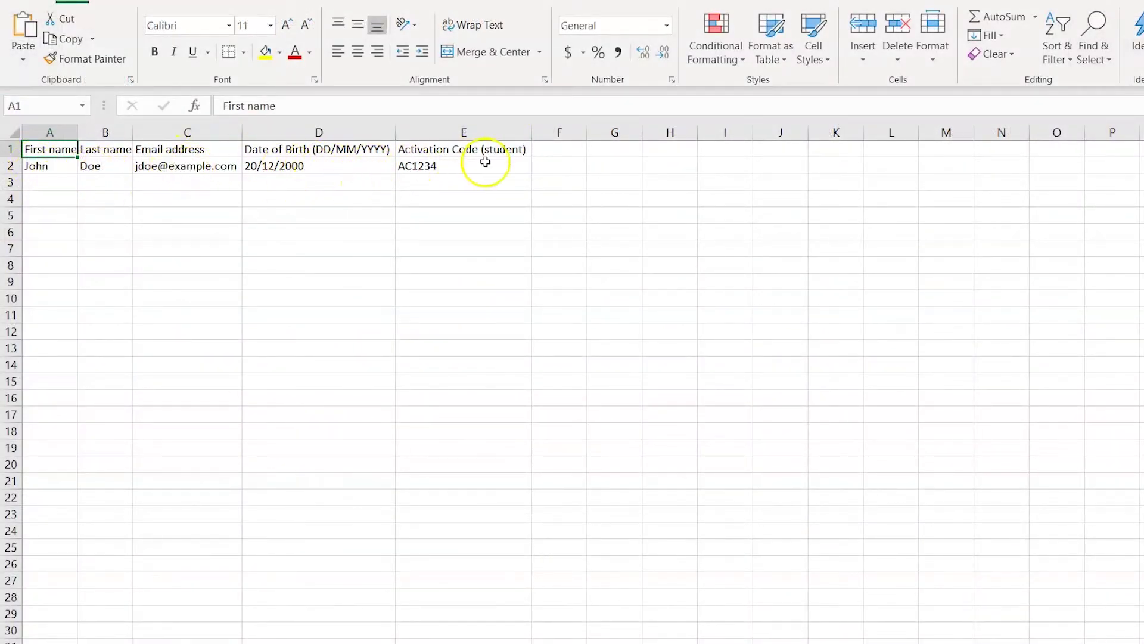
- Select the John Doe activation code in E2 and bring up the template's save options
{"action": "left_click", "coordinate": [426, 166]}
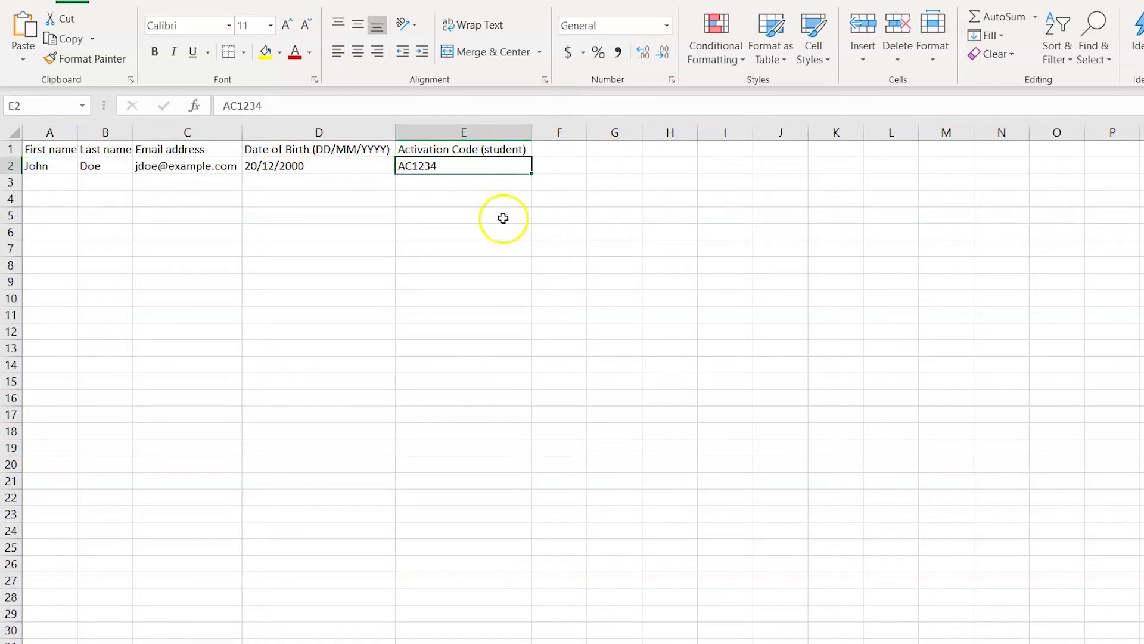
{"action": "left_click", "coordinate": [18, 7]}
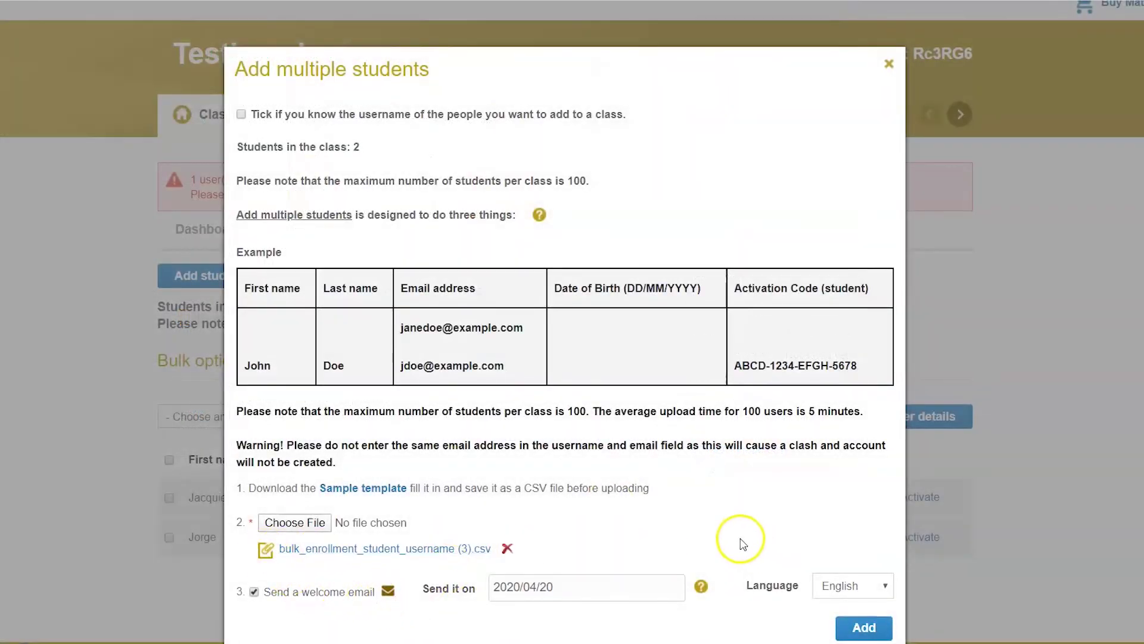
{"action": "scroll", "coordinate": [665, 504], "scroll_direction": "down", "scroll_amount": 1}
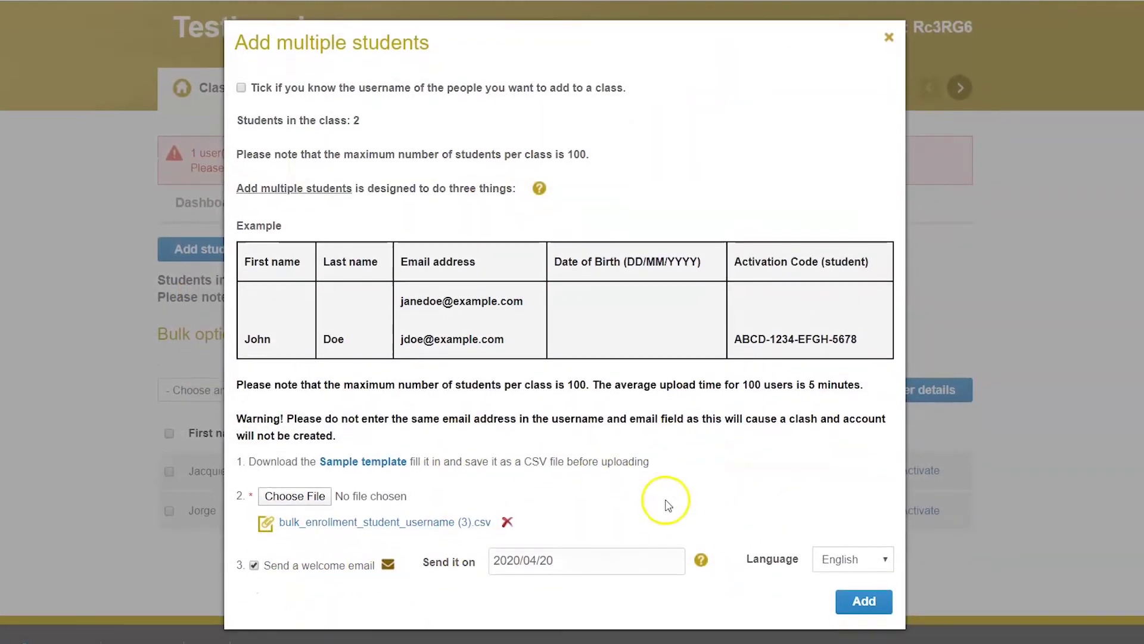
- Submit the attached bulk_enrollment_student_username (3).csv, adding 8 users to the Testing class
{"action": "left_click", "coordinate": [858, 601]}
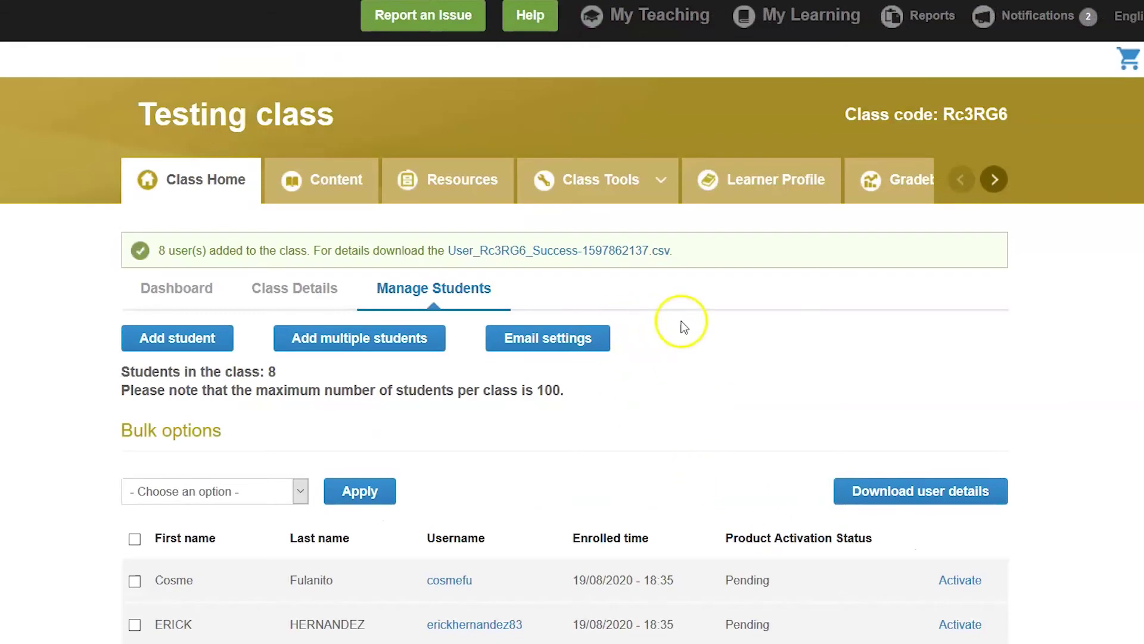
- Open the Success CSV report and read the result messages in cells C2 to C4
{"action": "left_click", "coordinate": [583, 250]}
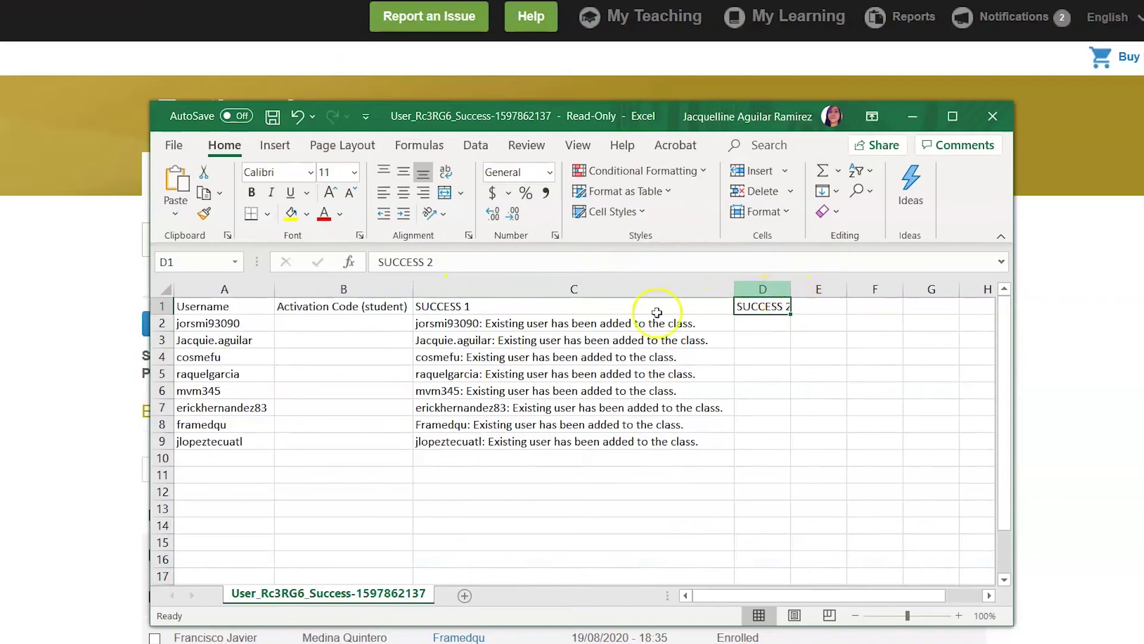
{"action": "left_click", "coordinate": [467, 324]}
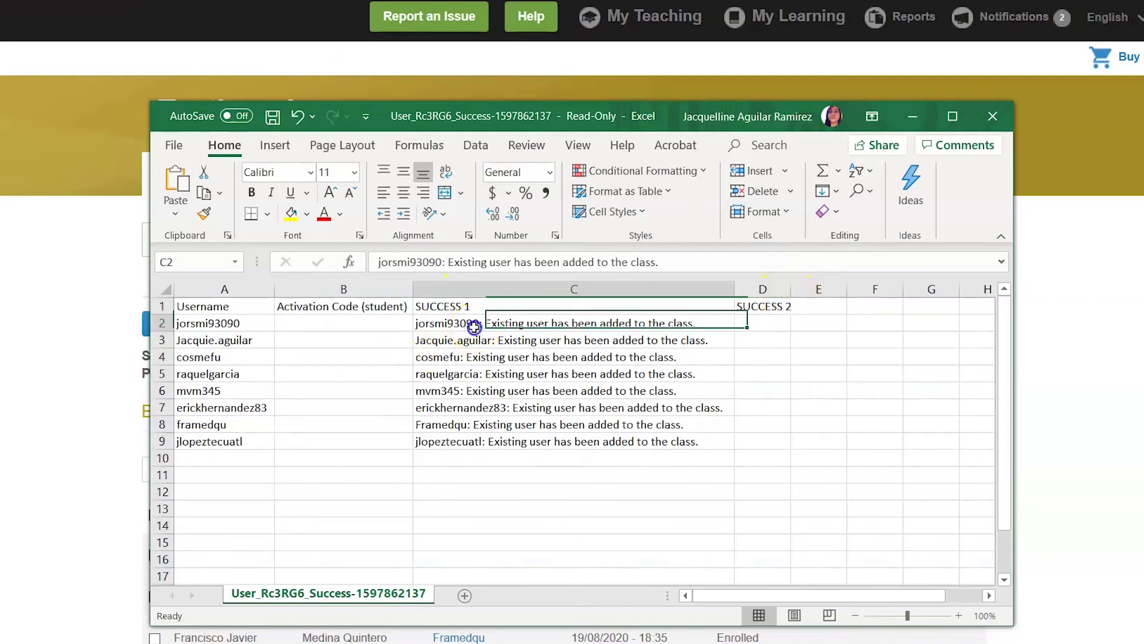
{"action": "left_click", "coordinate": [630, 340]}
{"action": "left_click", "coordinate": [600, 357]}
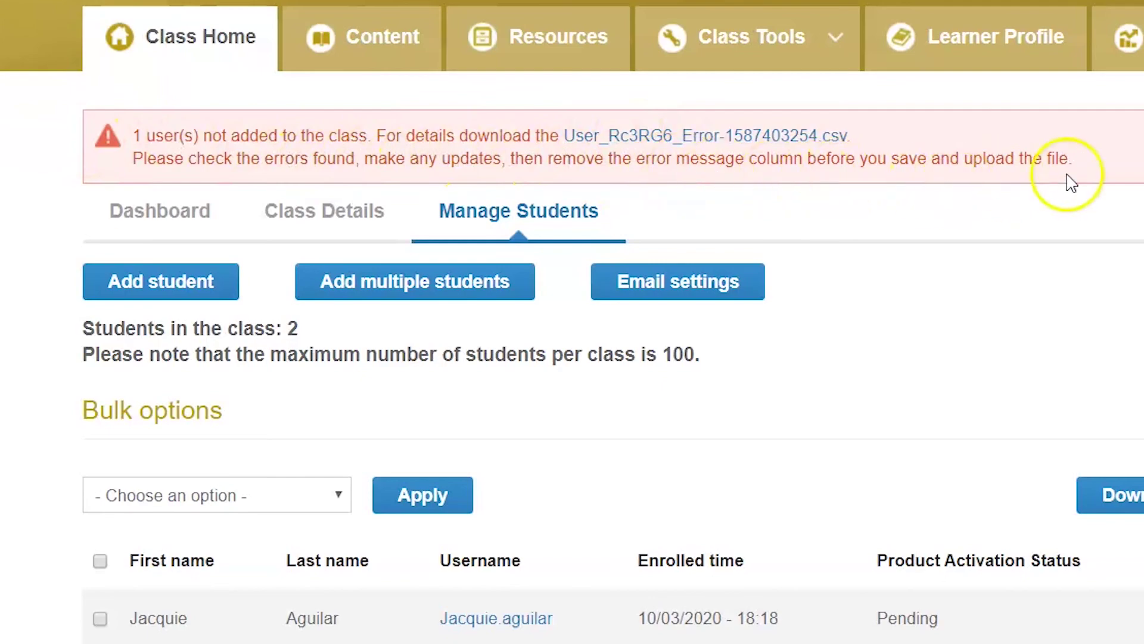
- Download the Error CSV report for the single rejected student from the red banner
{"action": "left_click", "coordinate": [722, 145]}
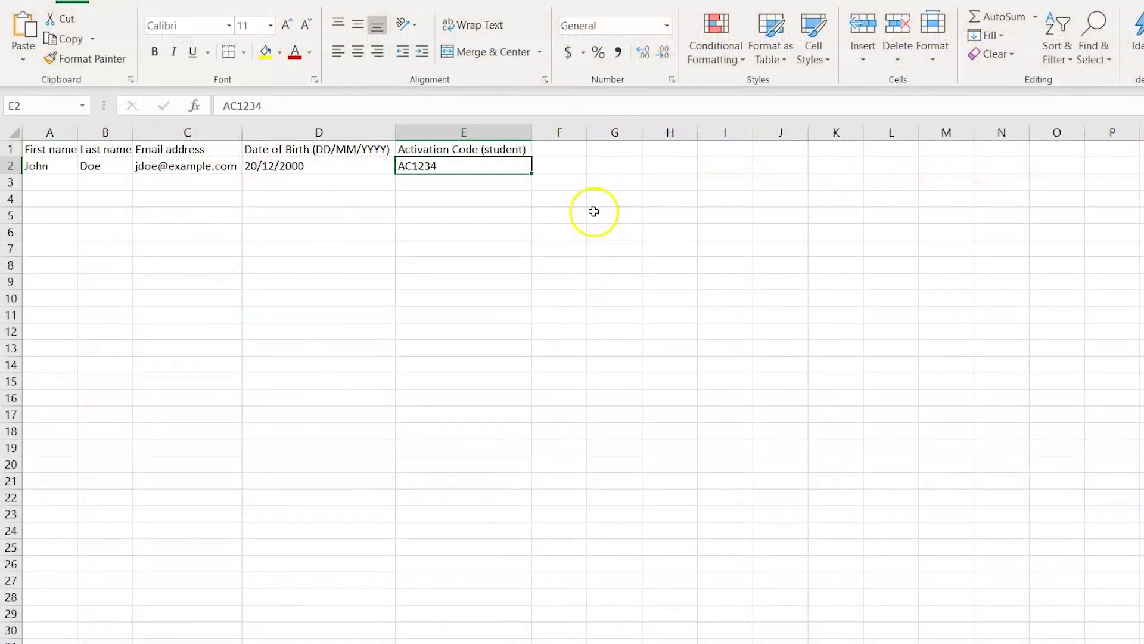
- Save the corrected bulk_enrollment_student (3) spreadsheet in Downloads from Excel's File menu
{"action": "left_click", "coordinate": [18, 5]}
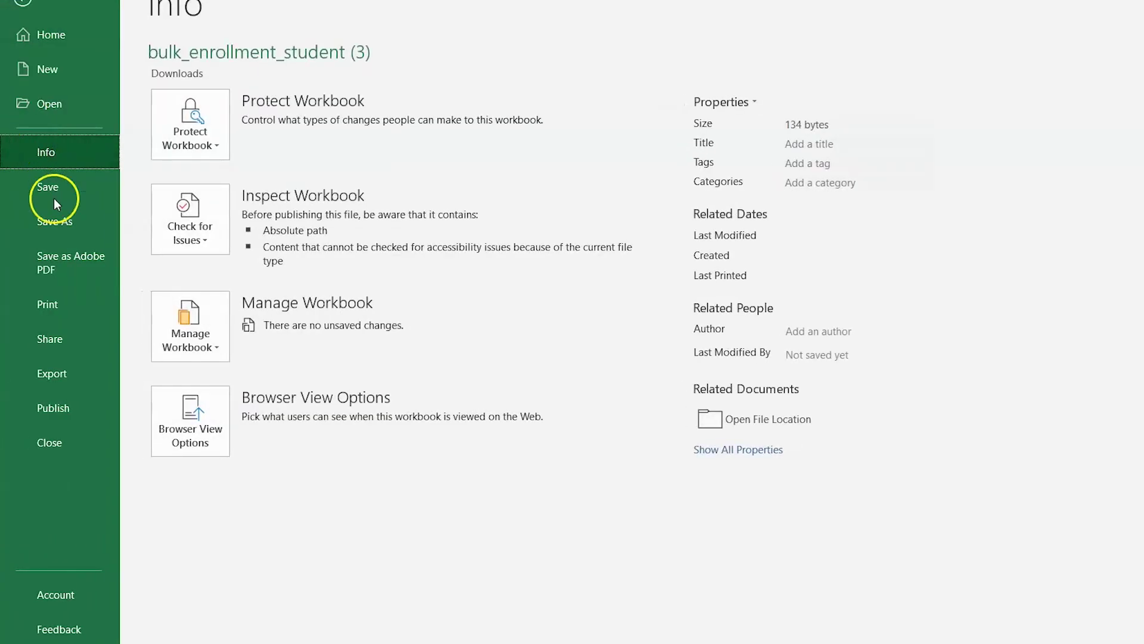